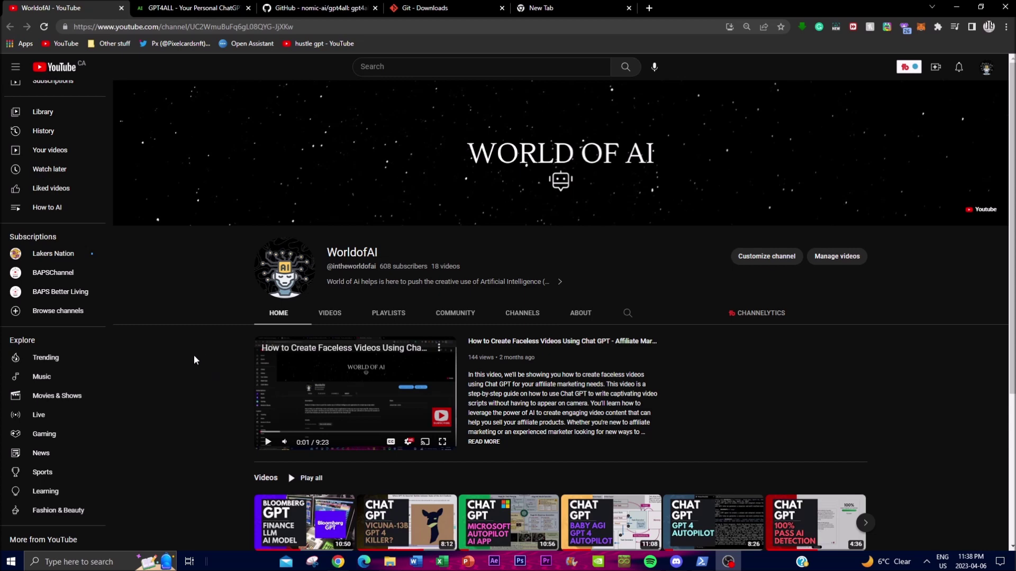
{"action": "scroll", "coordinate": [184, 414], "scroll_direction": "down", "scroll_amount": 4}
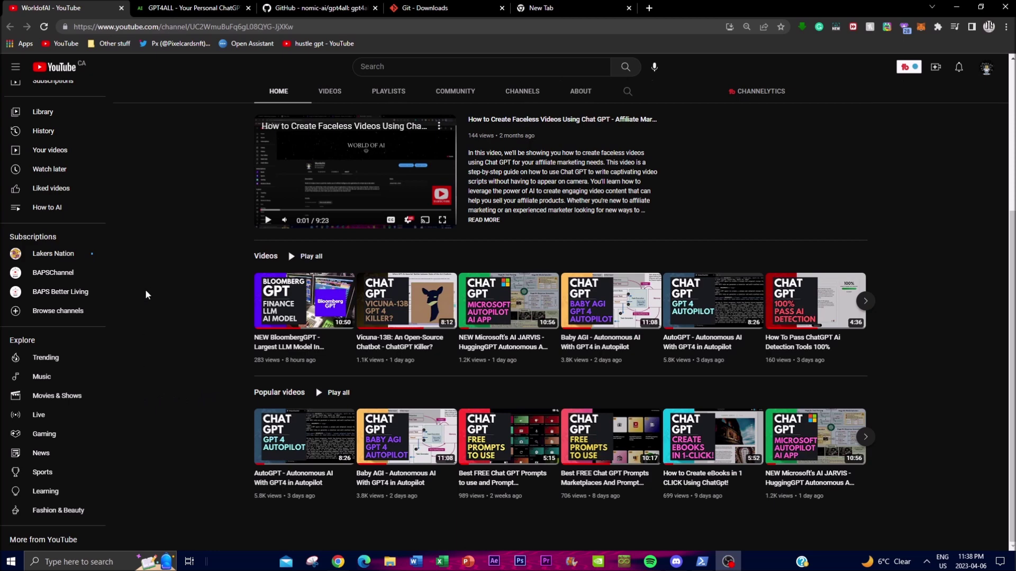
{"action": "scroll", "coordinate": [150, 296], "scroll_direction": "up", "scroll_amount": 4}
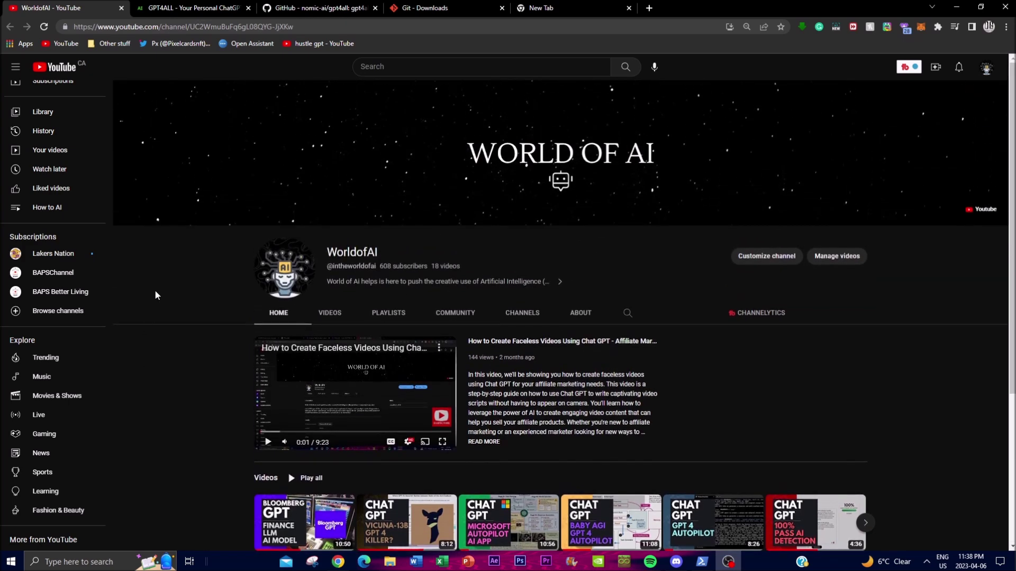
Step: Look over the GPT4ALL article, the nomic-ai/gpt4all GitHub repository and the Git downloads page
{"action": "left_click", "coordinate": [201, 8]}
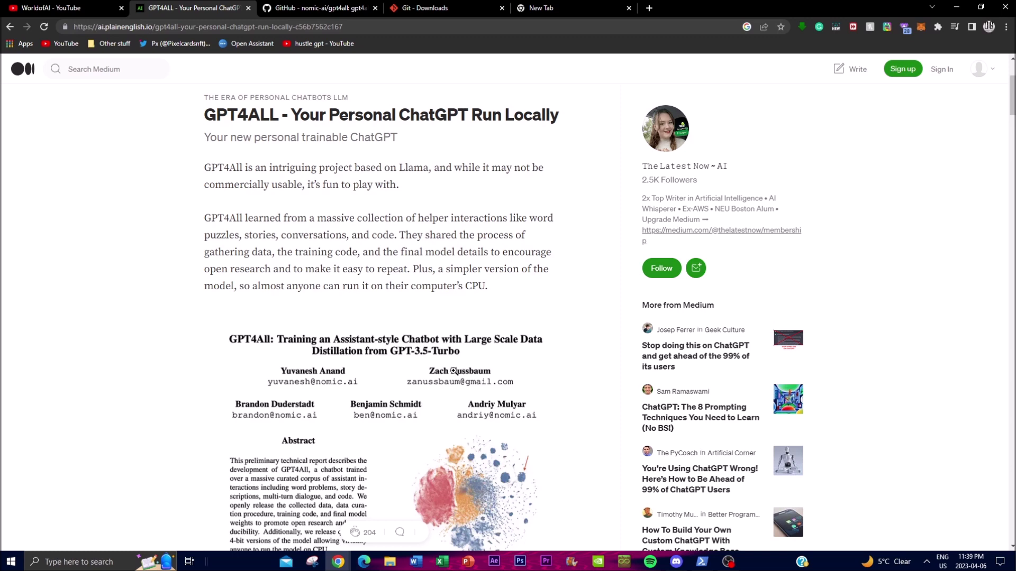
{"action": "scroll", "coordinate": [161, 315], "scroll_direction": "down", "scroll_amount": 6}
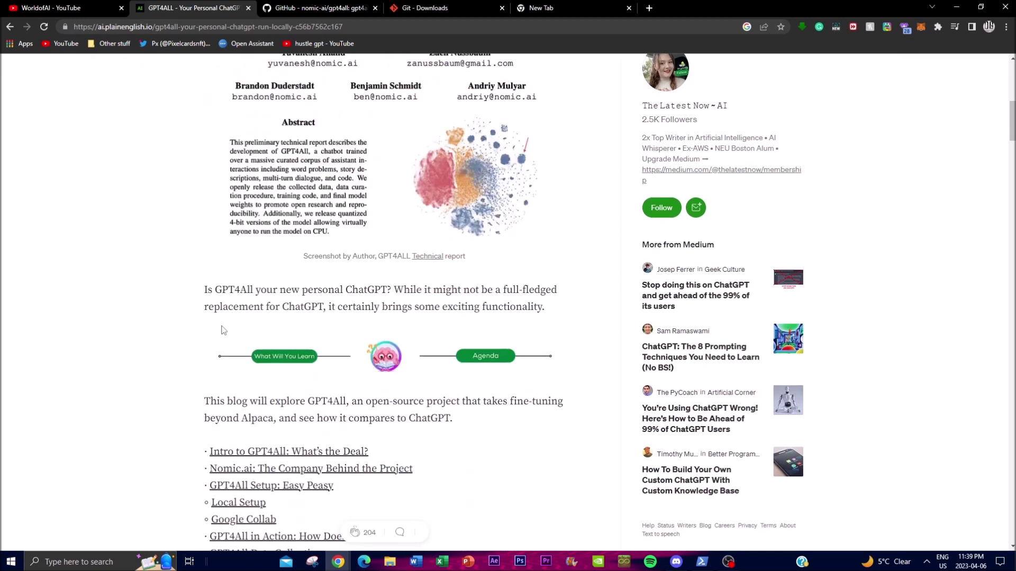
{"action": "scroll", "coordinate": [148, 306], "scroll_direction": "up", "scroll_amount": 3}
{"action": "left_click", "coordinate": [339, 9]}
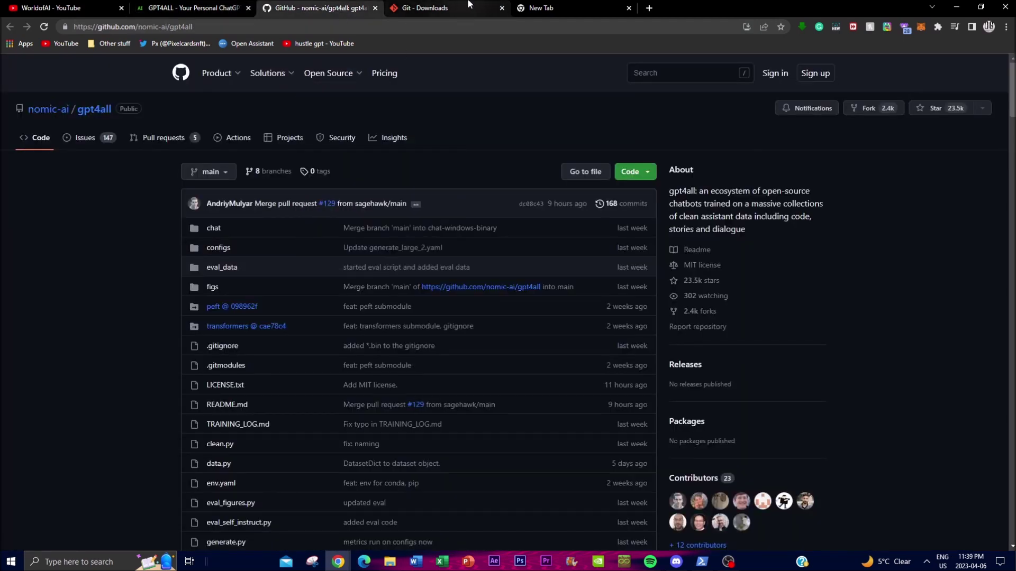
{"action": "mouse_move", "coordinate": [467, 4]}
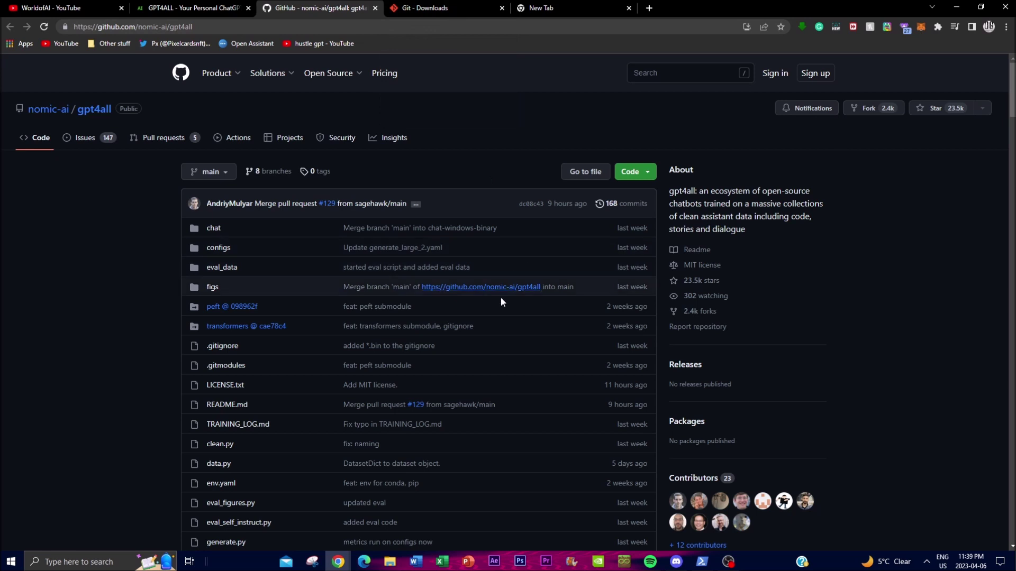
{"action": "left_click", "coordinate": [447, 7]}
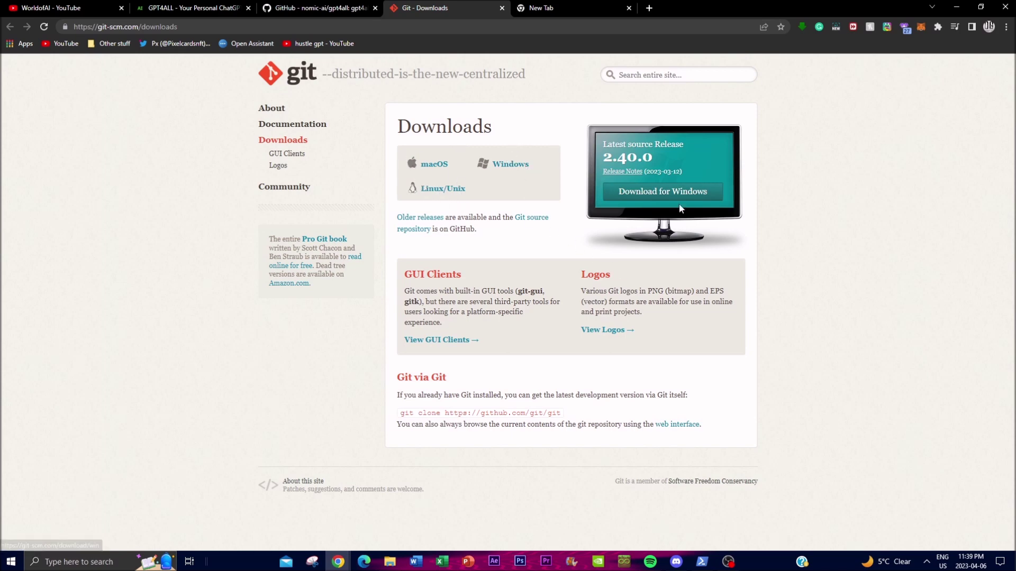
Step: Minimize the browser, move the ai folder to an open spot on the desktop and open it
{"action": "left_click", "coordinate": [956, 4]}
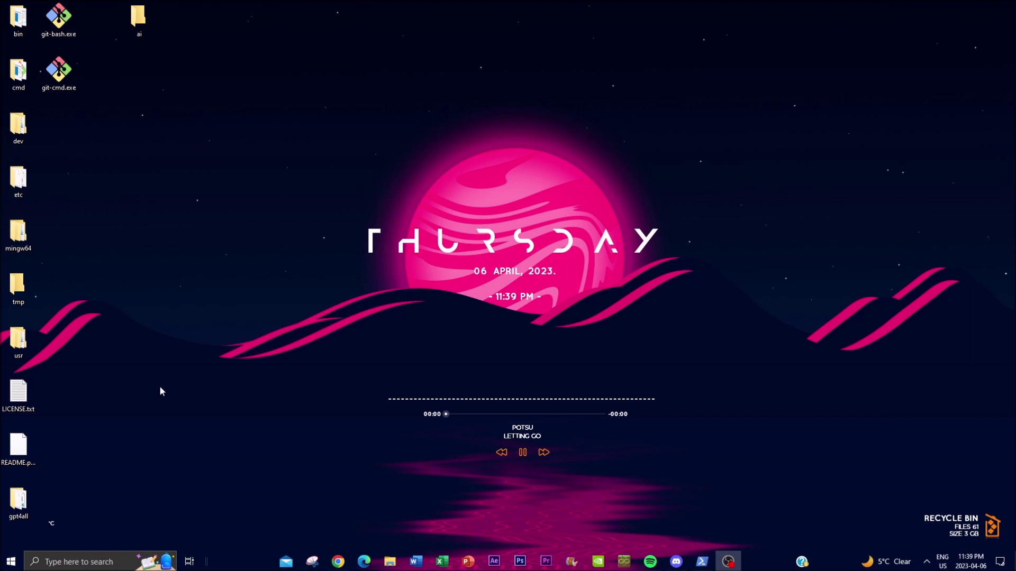
{"action": "left_click_drag", "start_coordinate": [138, 19], "coordinate": [178, 179]}
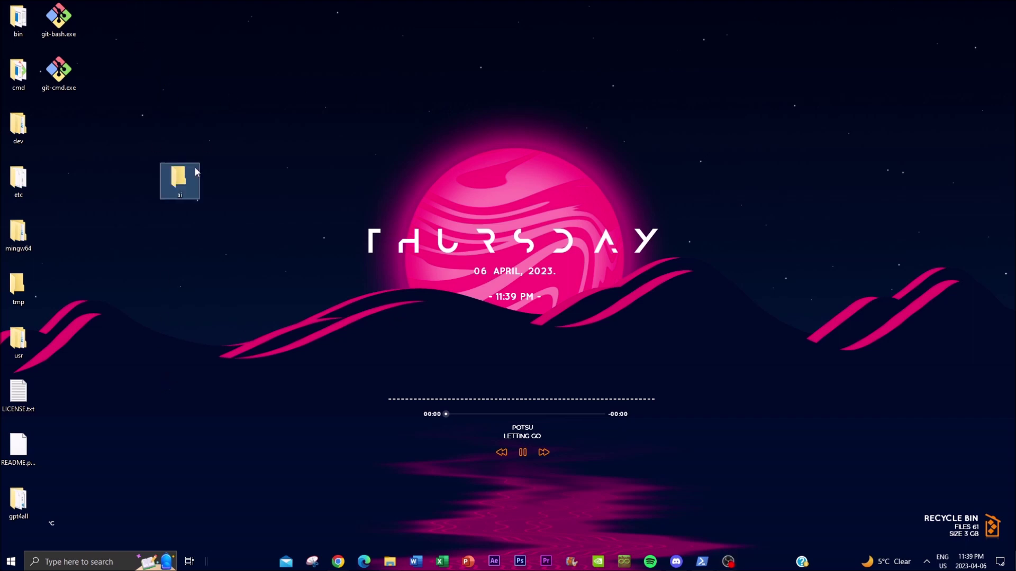
{"action": "double_click", "coordinate": [183, 189]}
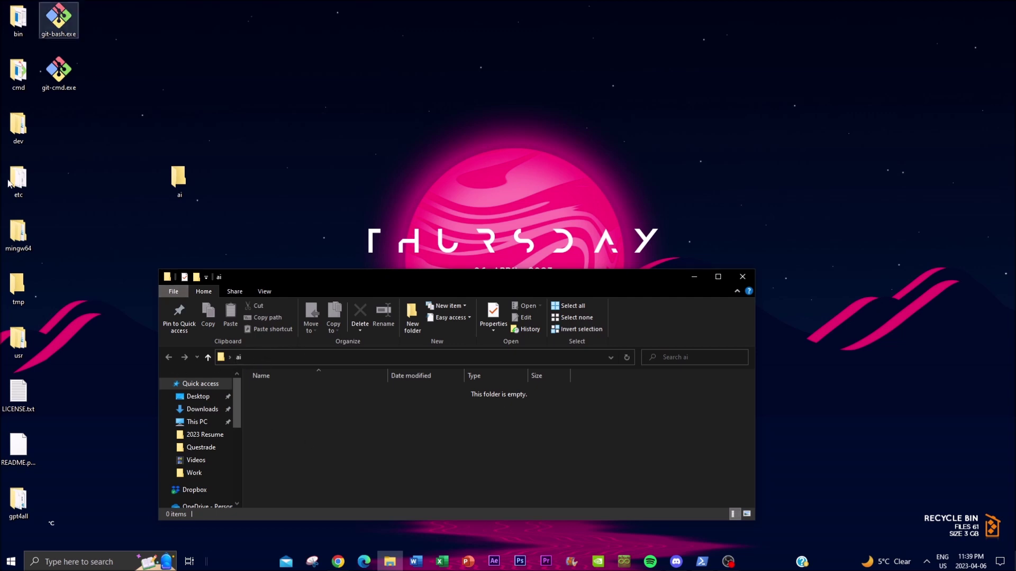
Step: Start PowerShell from within the ai folder by replacing the folder path with powershell
{"action": "left_click", "coordinate": [270, 357]}
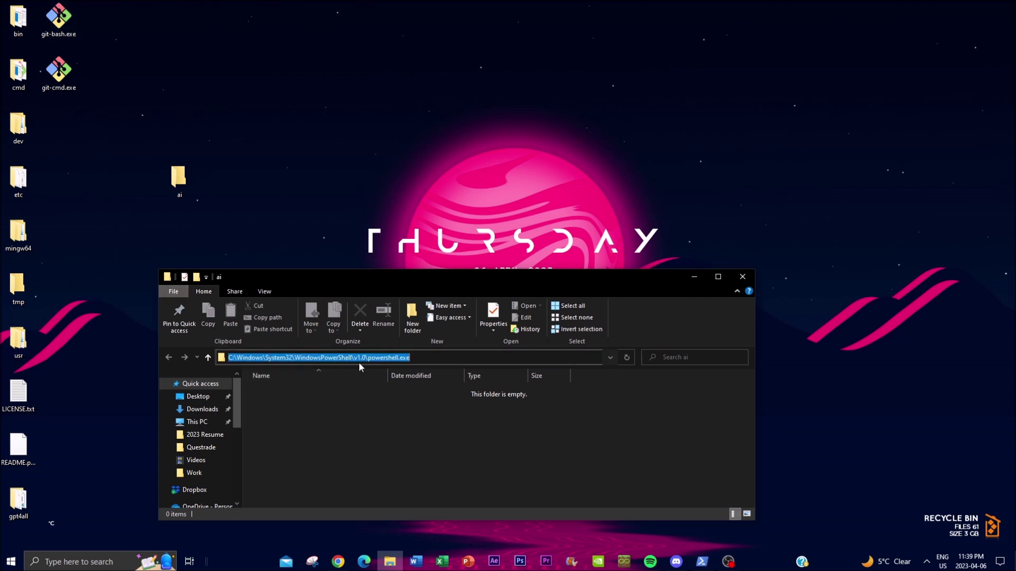
{"action": "key", "text": "BackSpace"}
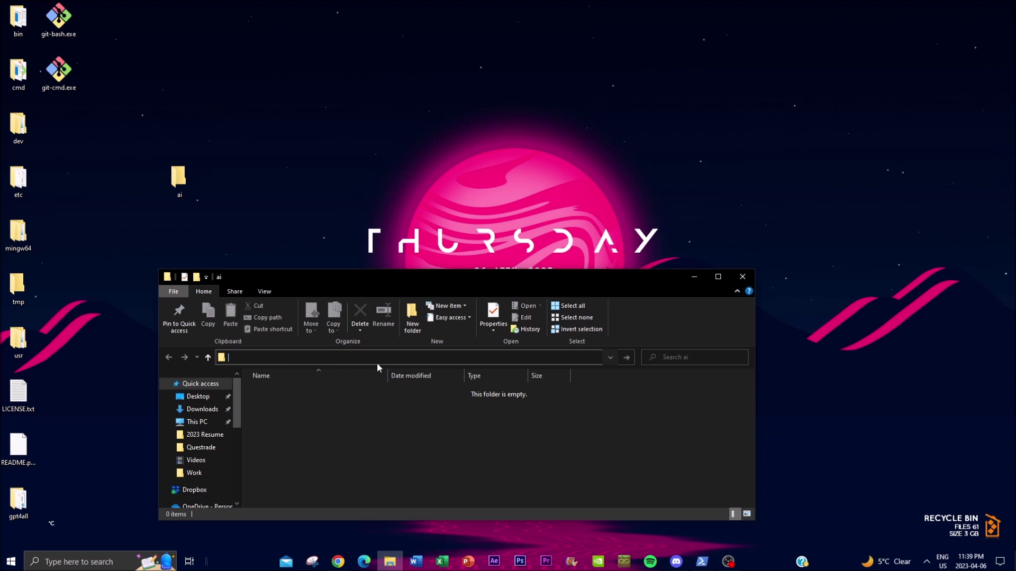
{"action": "type", "text": "powershell"}
{"action": "key", "text": "Return"}
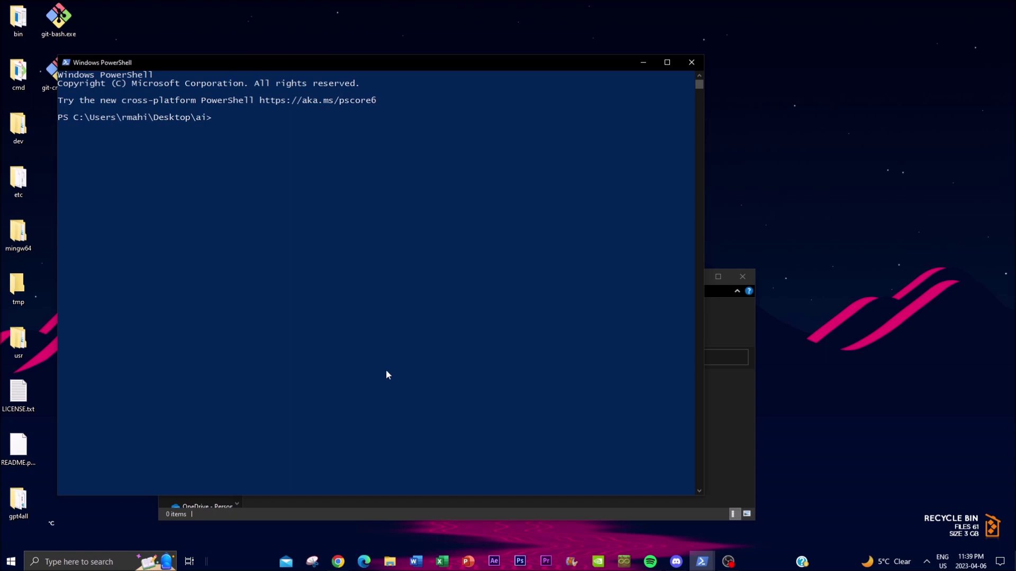
Step: Copy the command iex (irm tcno.co/scripts/gpt4all.ps1) from the browser's New Tab page and paste it into PowerShell
{"action": "mouse_move", "coordinate": [338, 562]}
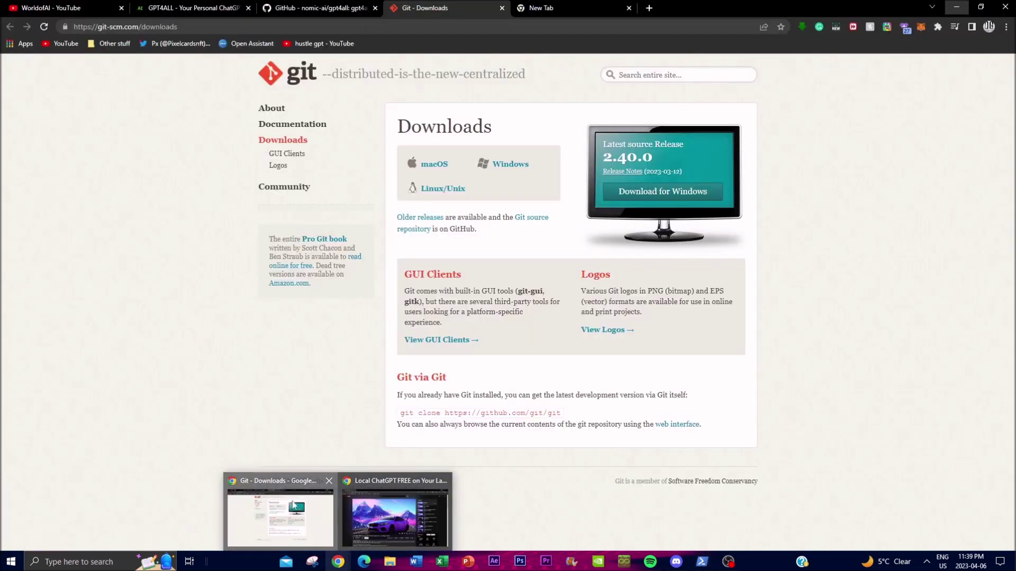
{"action": "left_click", "coordinate": [284, 494]}
{"action": "left_click", "coordinate": [552, 8]}
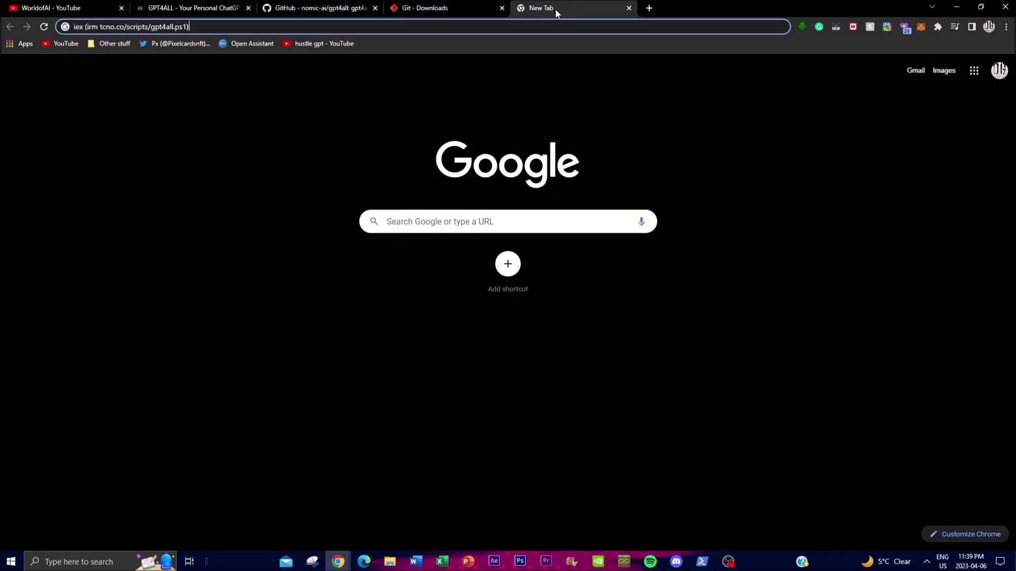
{"action": "key", "text": "ctrl+a"}
{"action": "key", "text": "ctrl+c"}
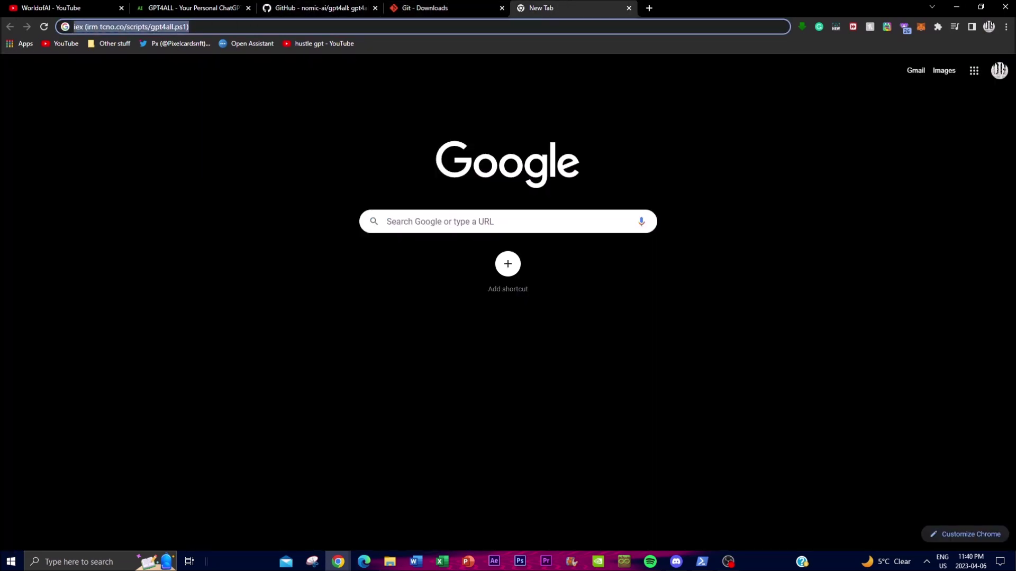
{"action": "left_click", "coordinate": [965, 6]}
{"action": "key", "text": "ctrl+v"}
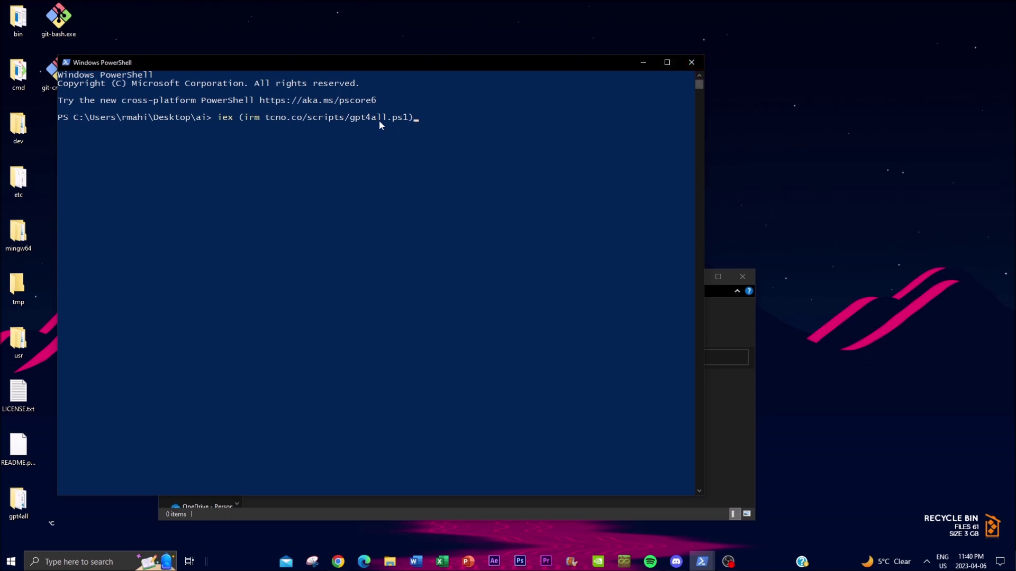
Step: Close this PowerShell window and switch to the one running the GPT4All installer
{"action": "left_click", "coordinate": [691, 61]}
{"action": "mouse_move", "coordinate": [702, 561]}
{"action": "left_click", "coordinate": [711, 516]}
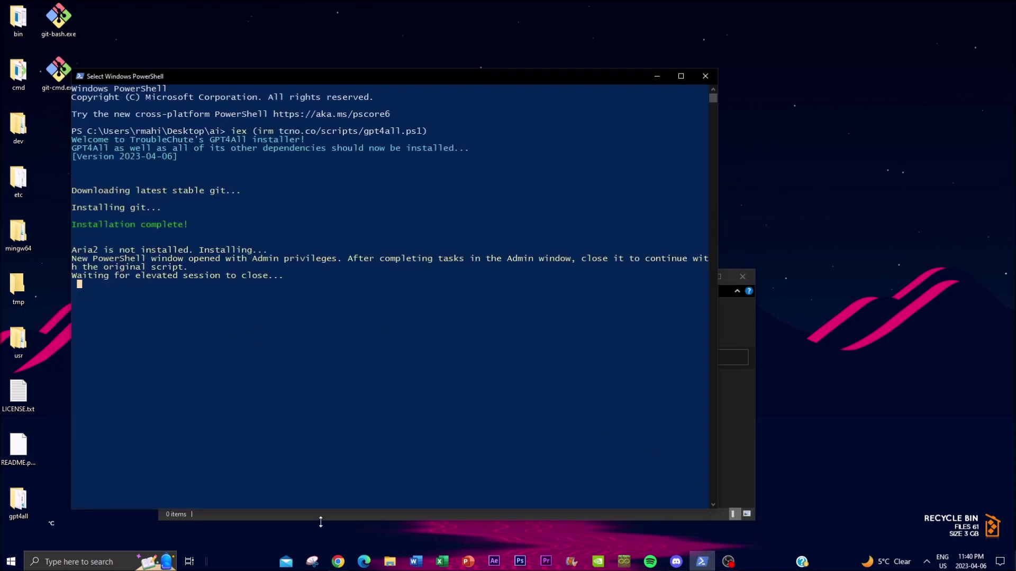
Step: Switch to the browser and find the "Try it yourself" instructions in the nomic-ai/gpt4all README
{"action": "mouse_move", "coordinate": [338, 561]}
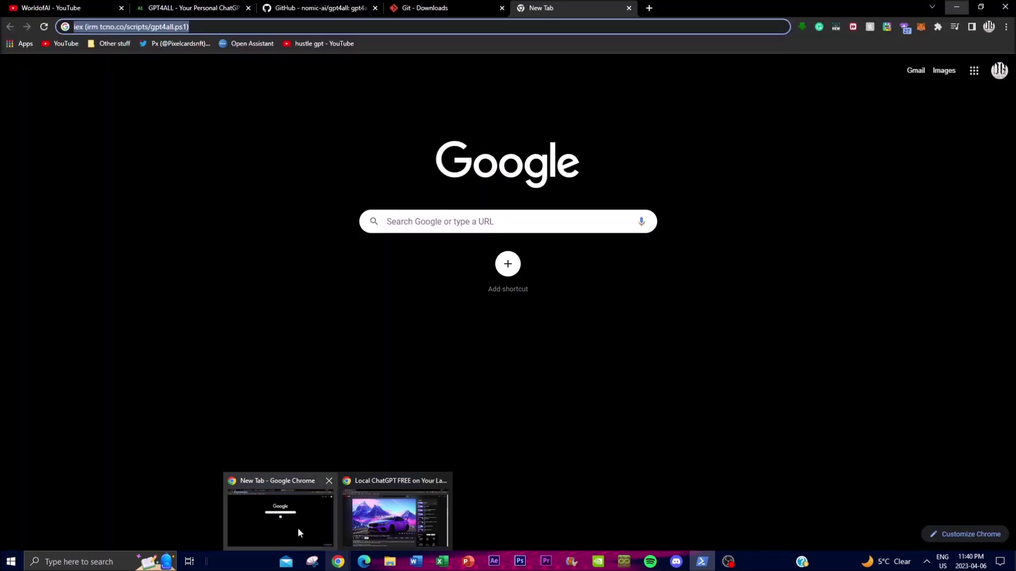
{"action": "left_click", "coordinate": [298, 528]}
{"action": "left_click", "coordinate": [489, 7]}
{"action": "left_click", "coordinate": [324, 5]}
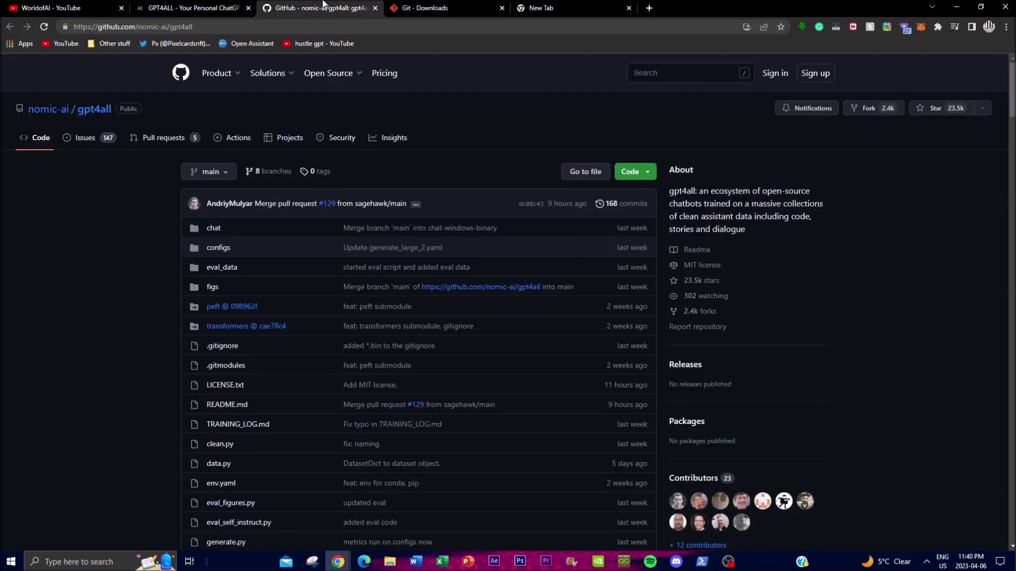
{"action": "left_click", "coordinate": [235, 8]}
{"action": "left_click", "coordinate": [270, 8]}
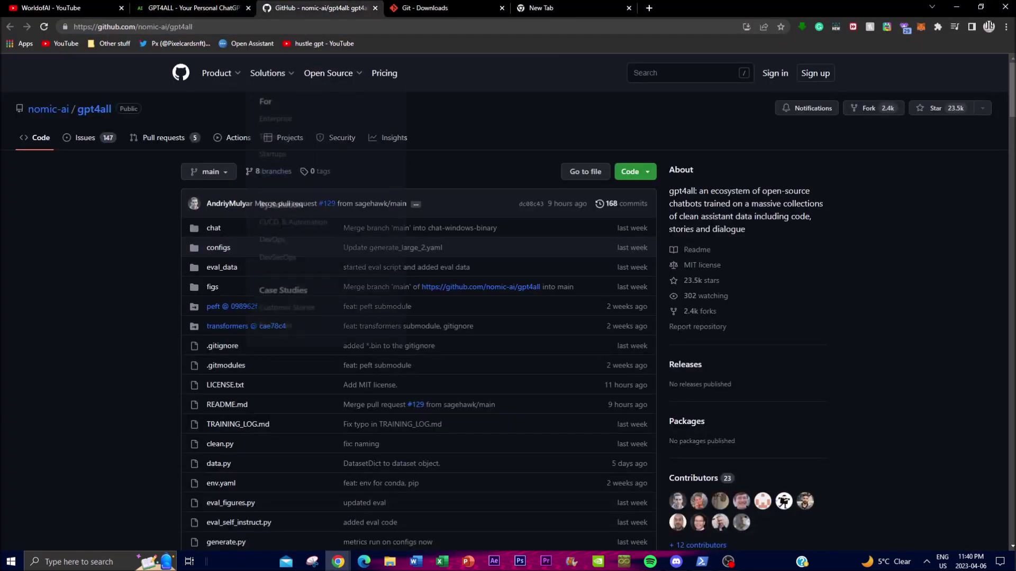
{"action": "scroll", "coordinate": [150, 325], "scroll_direction": "down", "scroll_amount": 15}
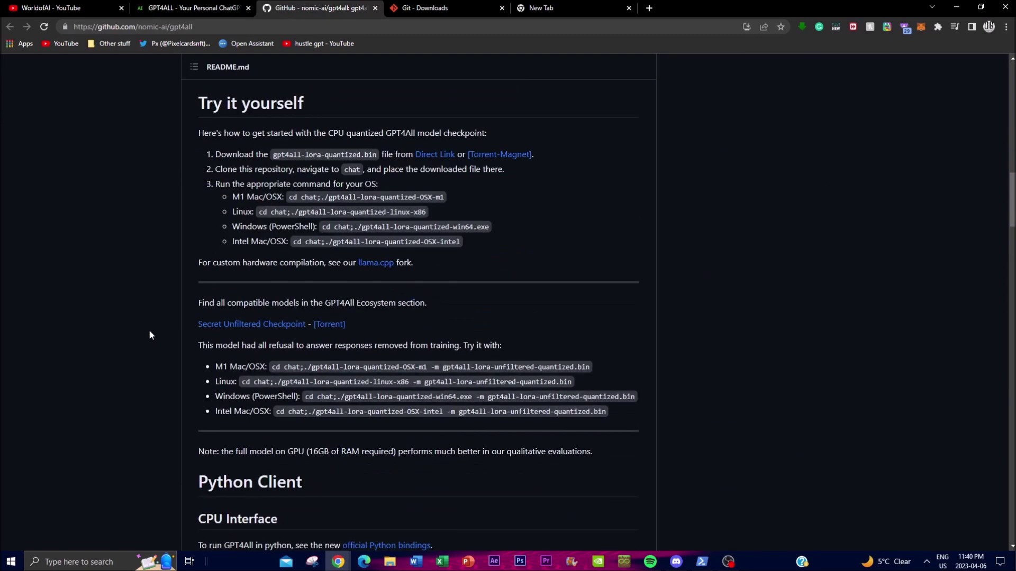
{"action": "scroll", "coordinate": [126, 284], "scroll_direction": "up", "scroll_amount": 2}
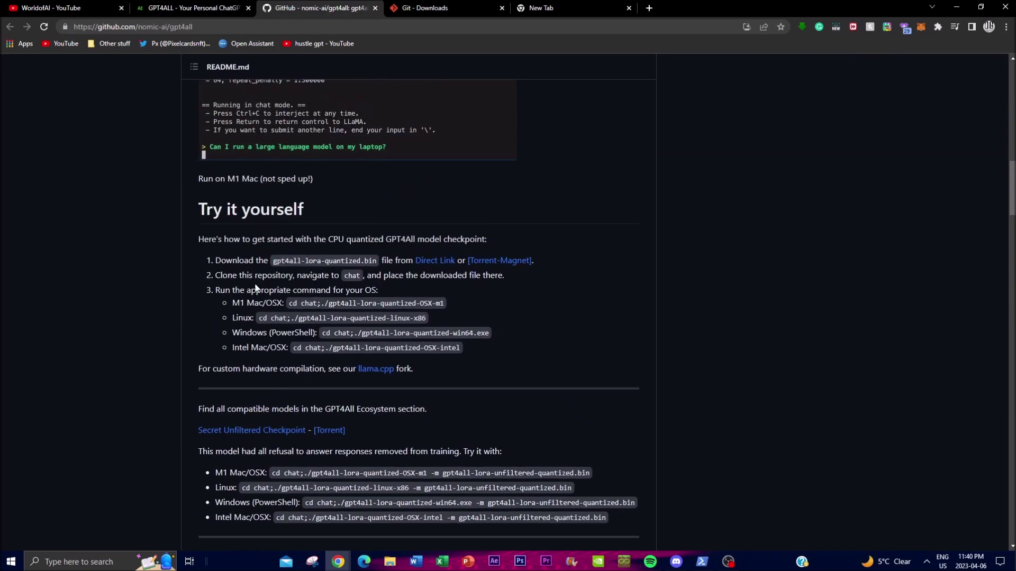
{"action": "scroll", "coordinate": [370, 238], "scroll_direction": "down", "scroll_amount": 1}
Step: Start downloading gpt4all-lora-quantized.bin from the README's direct link, cancel the download and dismiss the download bar
{"action": "left_click", "coordinate": [429, 209]}
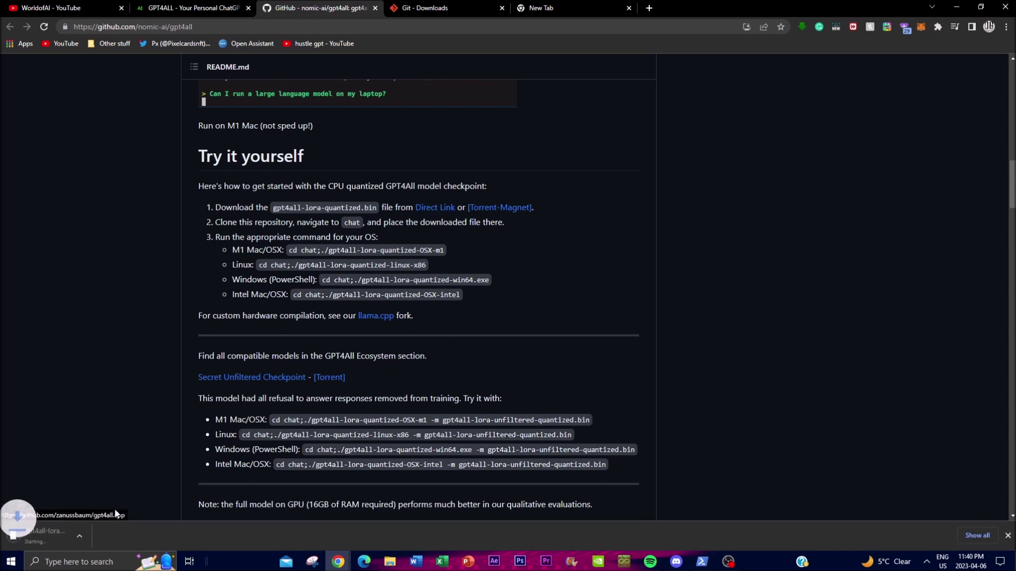
{"action": "right_click", "coordinate": [72, 542]}
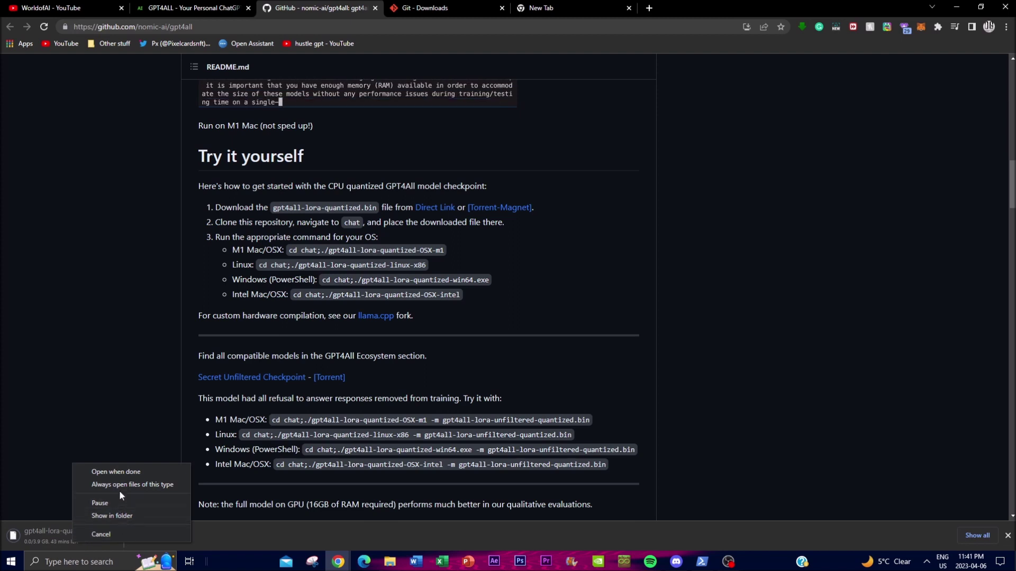
{"action": "left_click", "coordinate": [101, 534]}
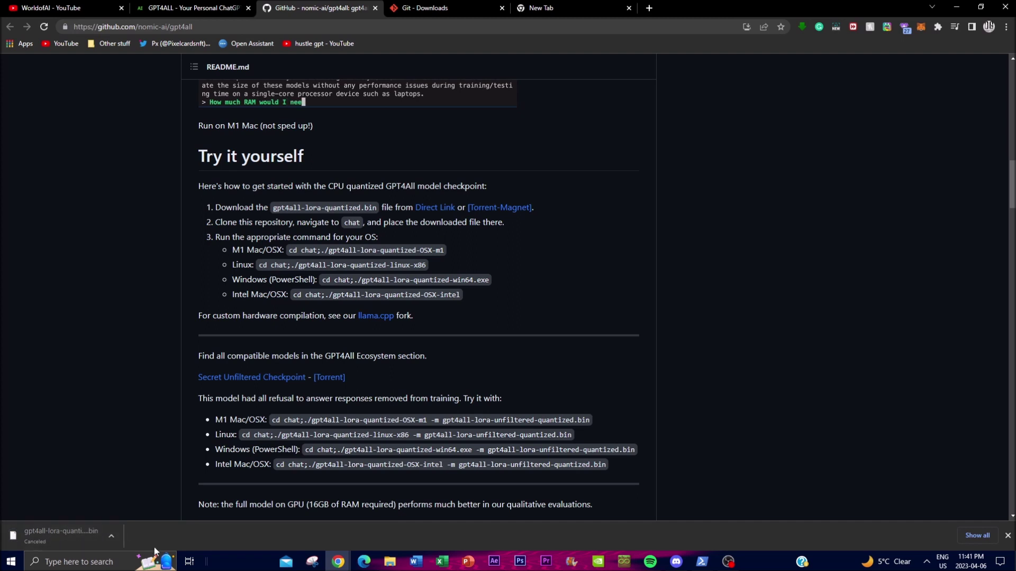
{"action": "left_click", "coordinate": [1007, 536]}
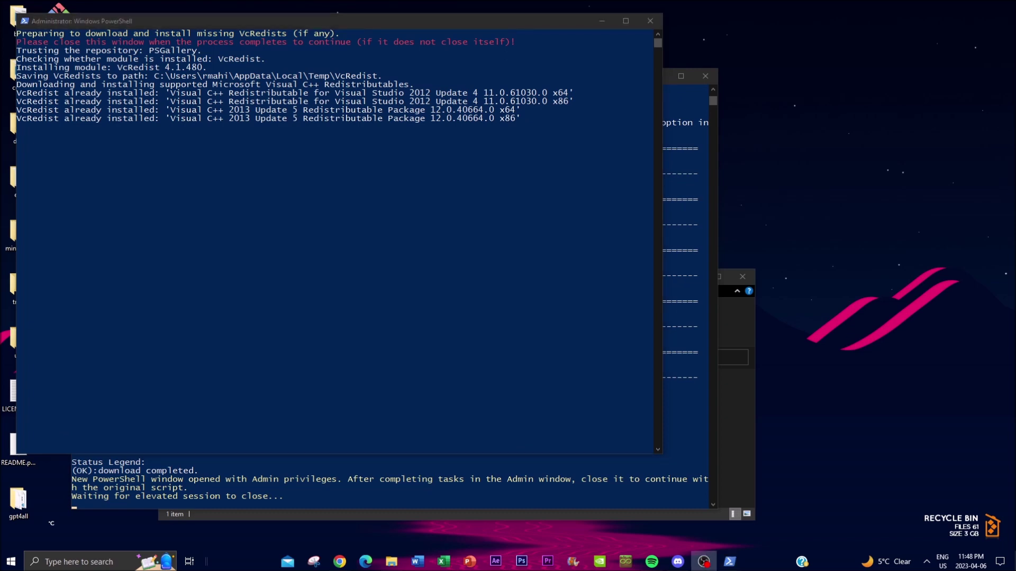
Step: Close the administrator PowerShell window and bring the gpt4all-lora-quantized-win64.exe console to the front
{"action": "left_click", "coordinate": [641, 22]}
{"action": "scroll", "coordinate": [341, 412], "scroll_direction": "down", "scroll_amount": 1}
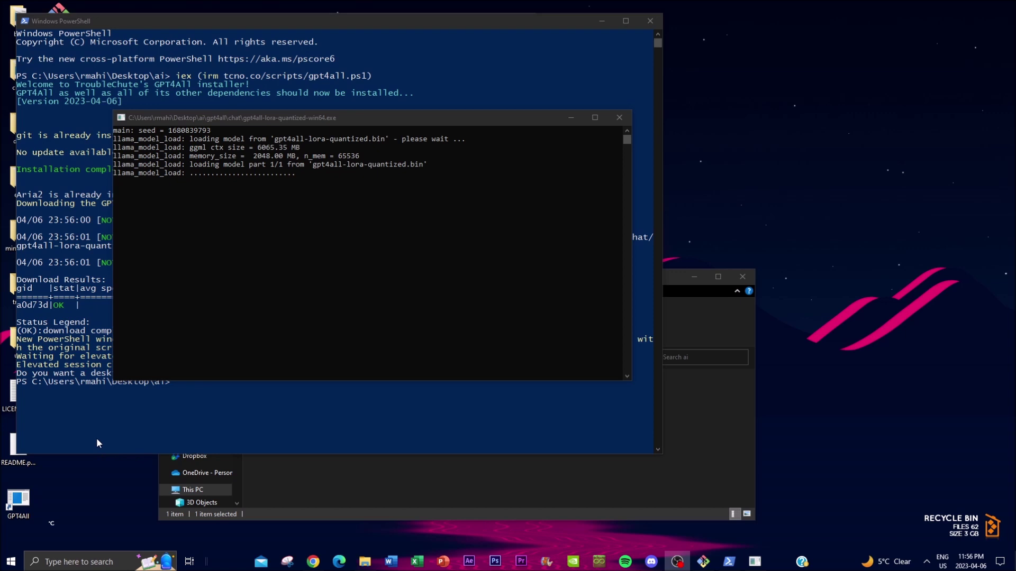
{"action": "left_click", "coordinate": [126, 413]}
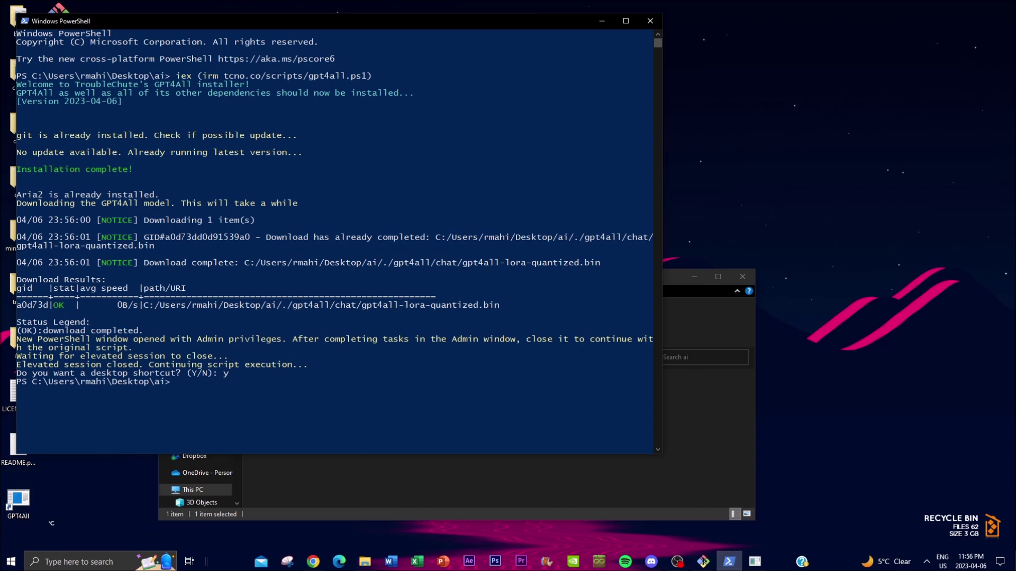
{"action": "left_click", "coordinate": [754, 562]}
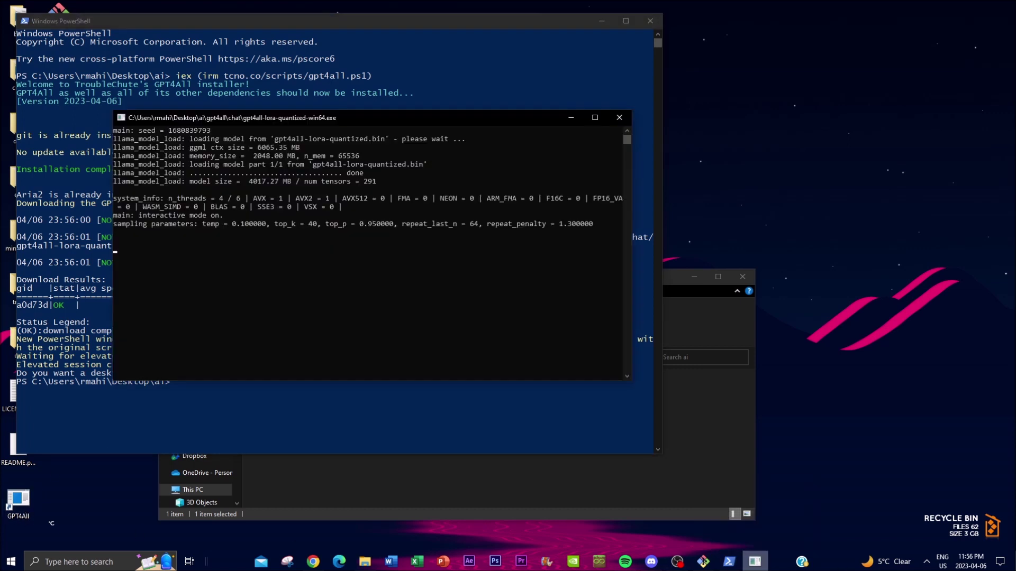
Step: Send test prompts such as "Hello" to the model in the chat console and enter "What can you do"
{"action": "left_click", "coordinate": [159, 249]}
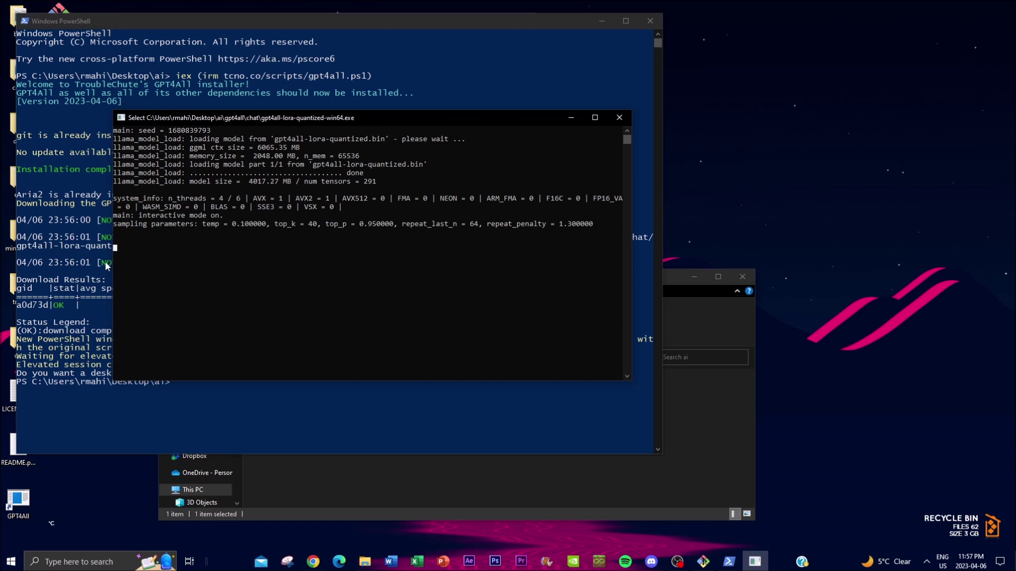
{"action": "key", "text": "Escape"}
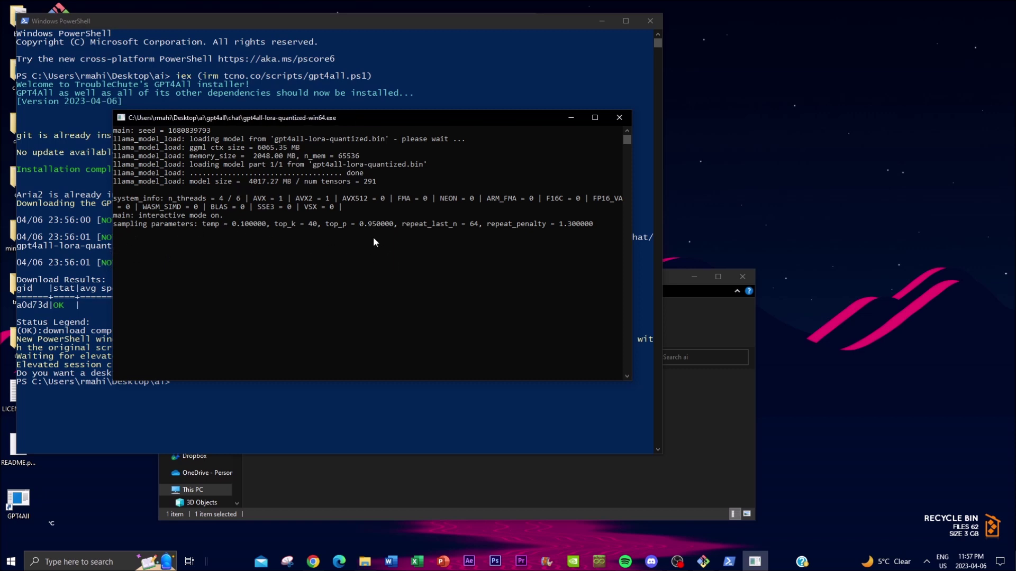
{"action": "left_click", "coordinate": [340, 249]}
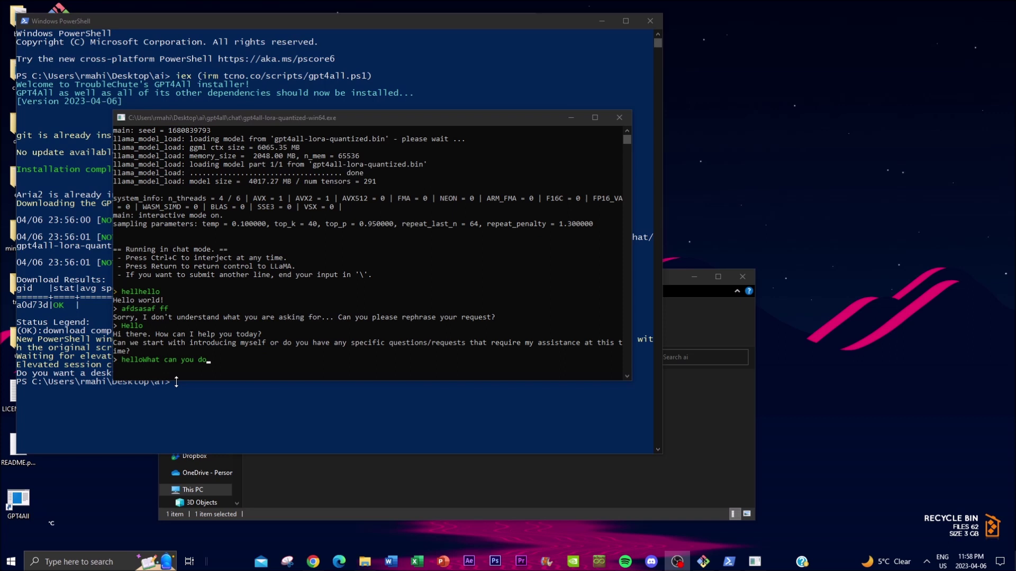
Step: Review the chat exchange in the GPT4All console
{"action": "scroll", "coordinate": [172, 331], "scroll_direction": "down", "scroll_amount": 3}
{"action": "scroll", "coordinate": [249, 330], "scroll_direction": "up", "scroll_amount": 1}
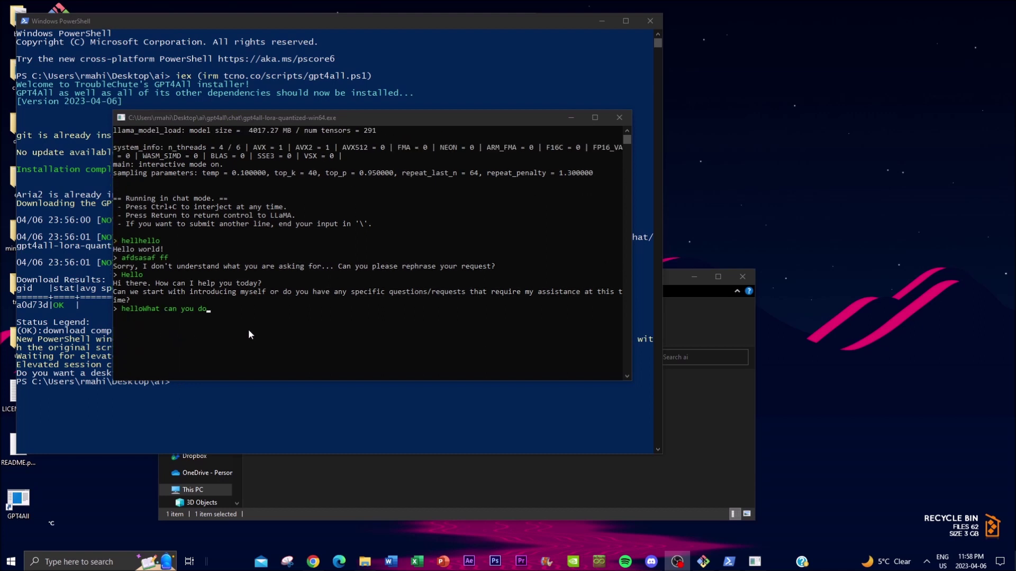
{"action": "left_click", "coordinate": [217, 314]}
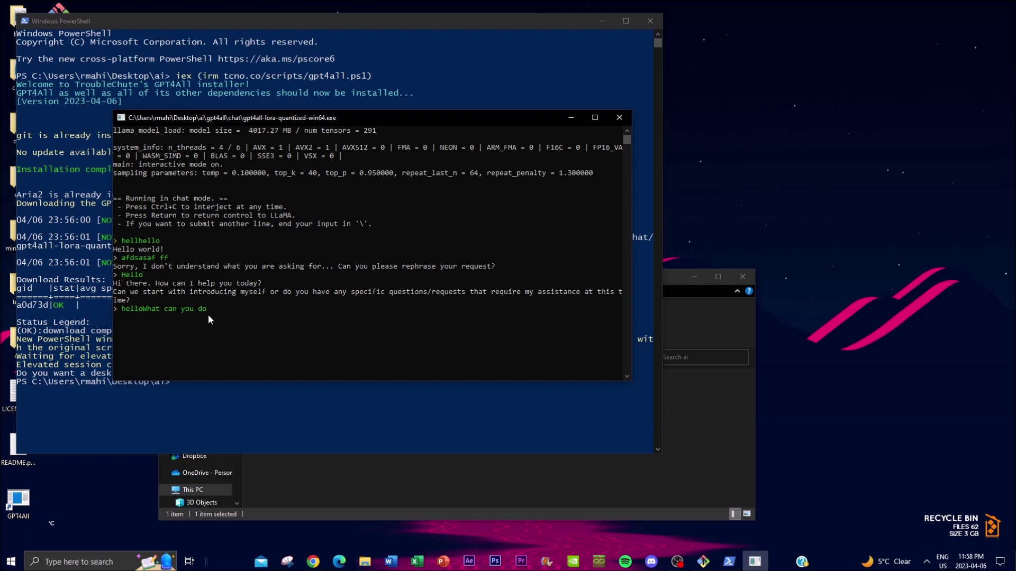
{"action": "left_click", "coordinate": [213, 310]}
{"action": "left_click", "coordinate": [183, 318]}
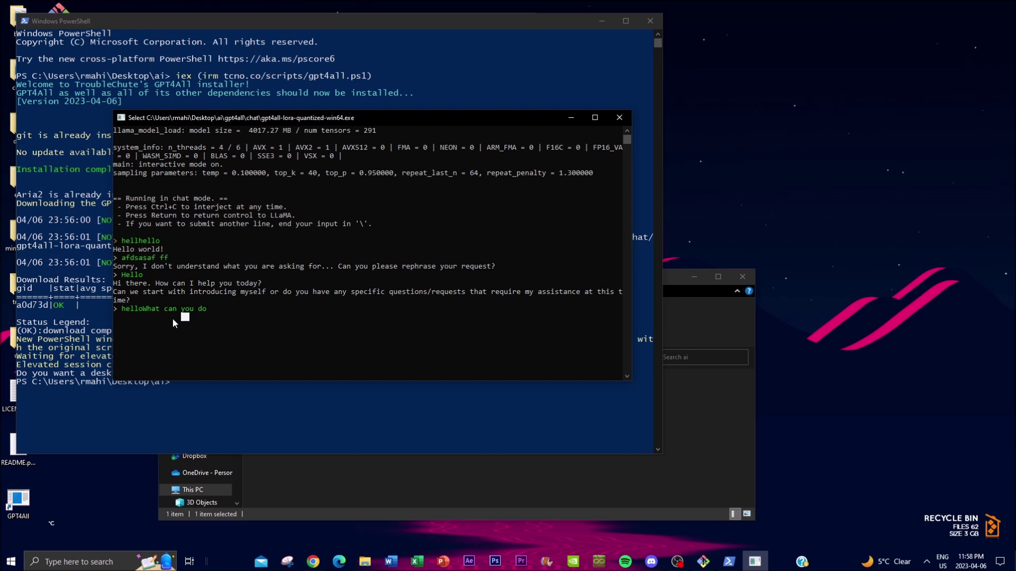
{"action": "left_click", "coordinate": [120, 318]}
{"action": "key", "text": "Escape"}
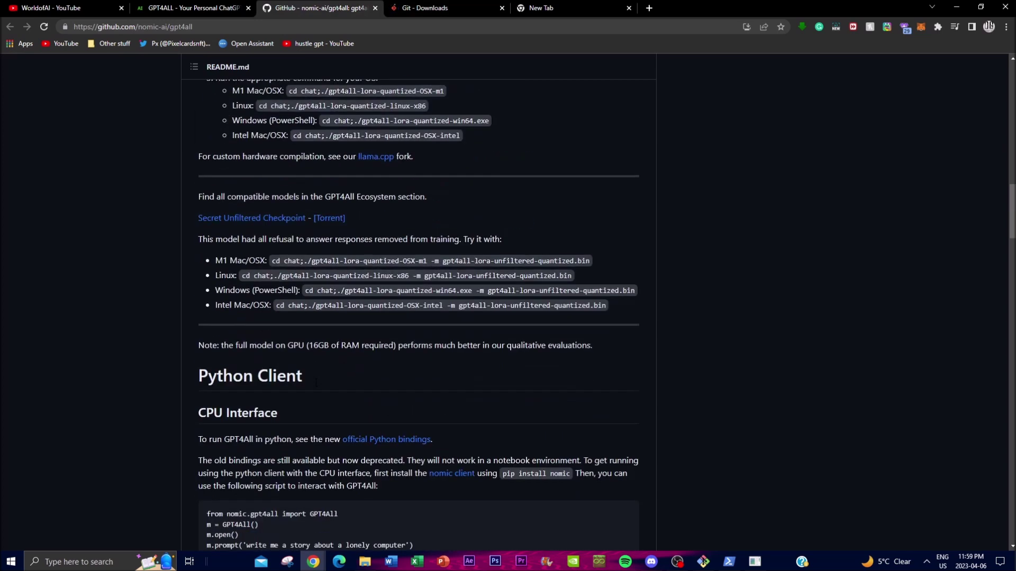
Step: Look over the GPT4All README in the browser, from the run commands up to the project links
{"action": "scroll", "coordinate": [316, 383], "scroll_direction": "up", "scroll_amount": 6}
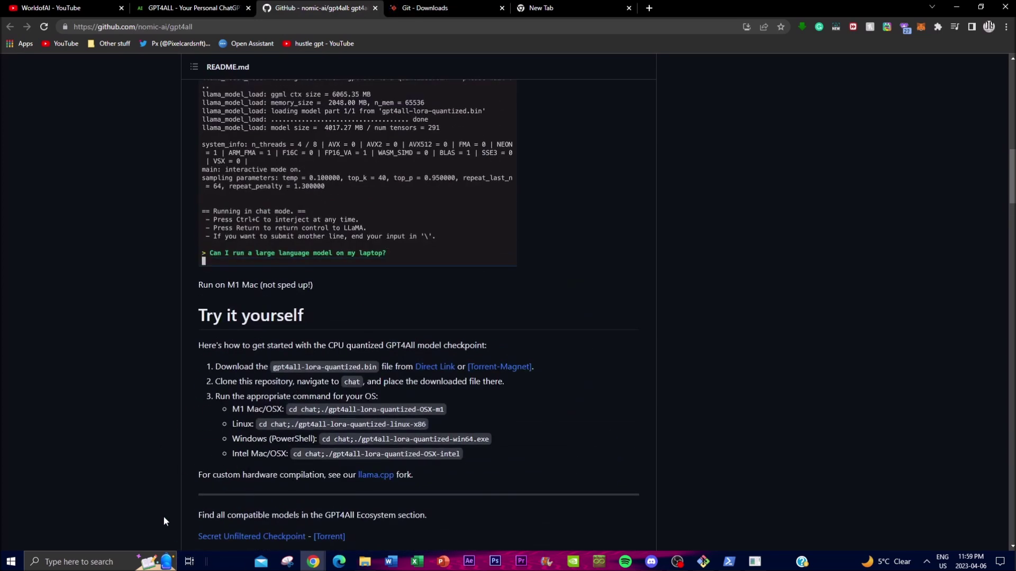
{"action": "scroll", "coordinate": [419, 316], "scroll_direction": "up", "scroll_amount": 6}
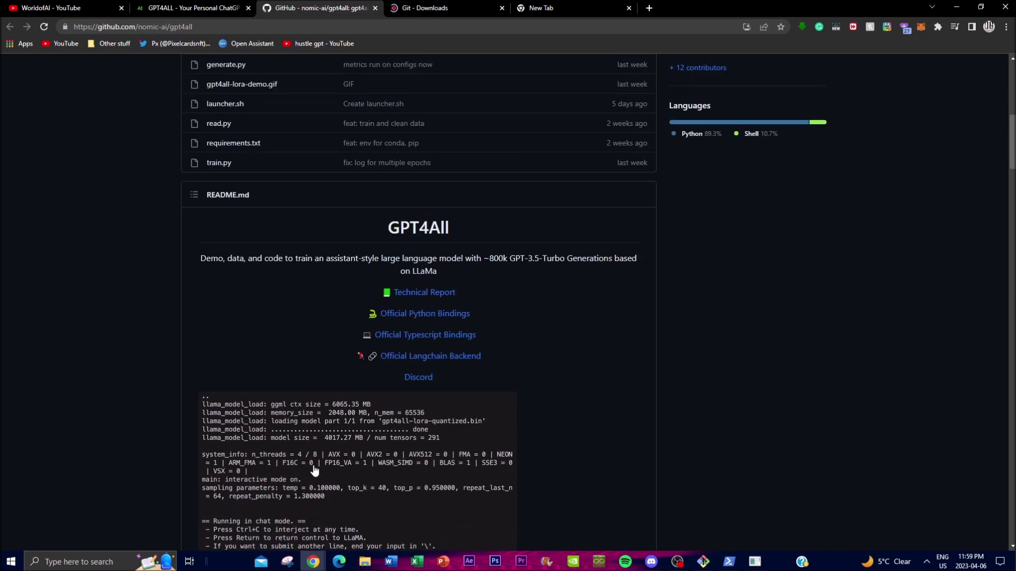